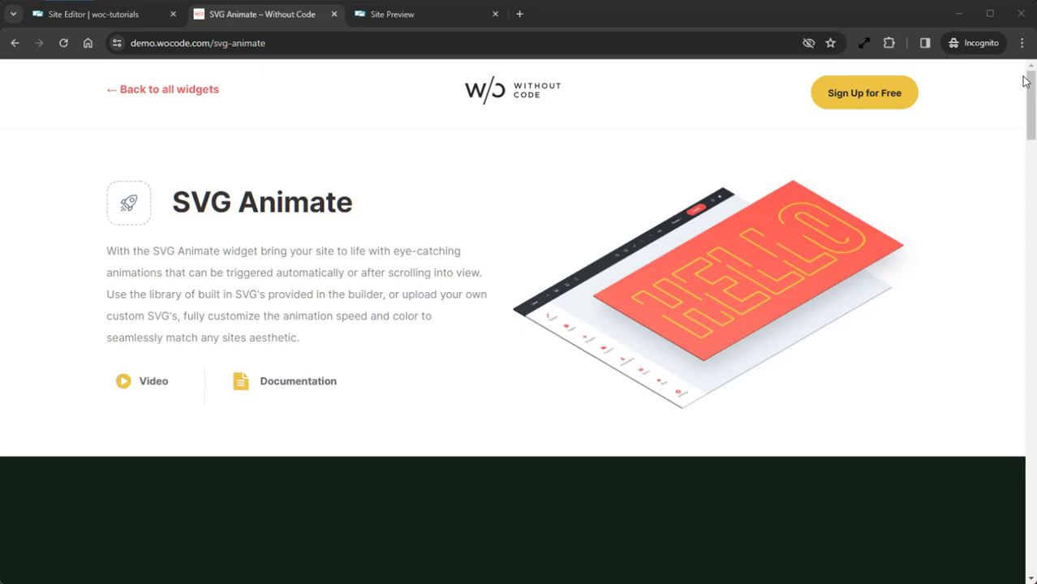
- Scroll the Without Code SVG Animate examples down to the line-icon grid, then go back to the ColorFull editor
{"action": "left_click", "coordinate": [1030, 82]}
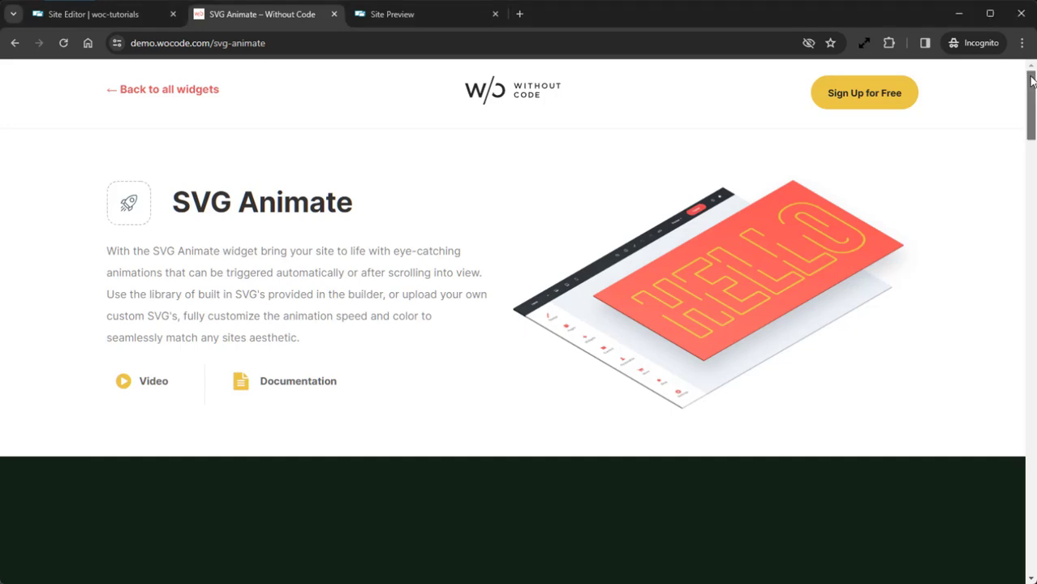
{"action": "left_click_drag", "start_coordinate": [1030, 81], "coordinate": [1033, 190]}
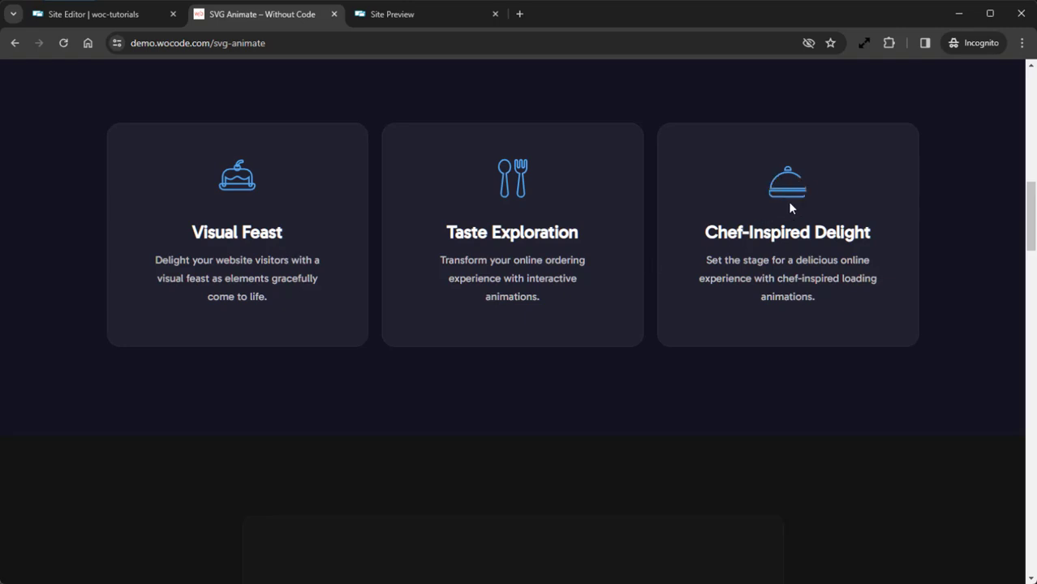
{"action": "scroll", "coordinate": [790, 208], "scroll_direction": "down", "scroll_amount": 6}
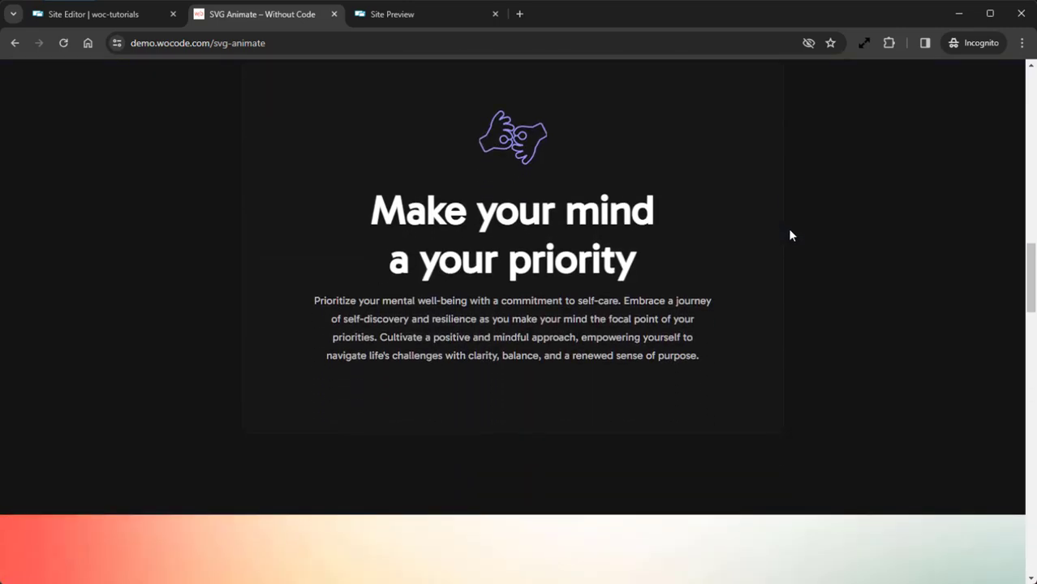
{"action": "scroll", "coordinate": [821, 219], "scroll_direction": "down", "scroll_amount": 3}
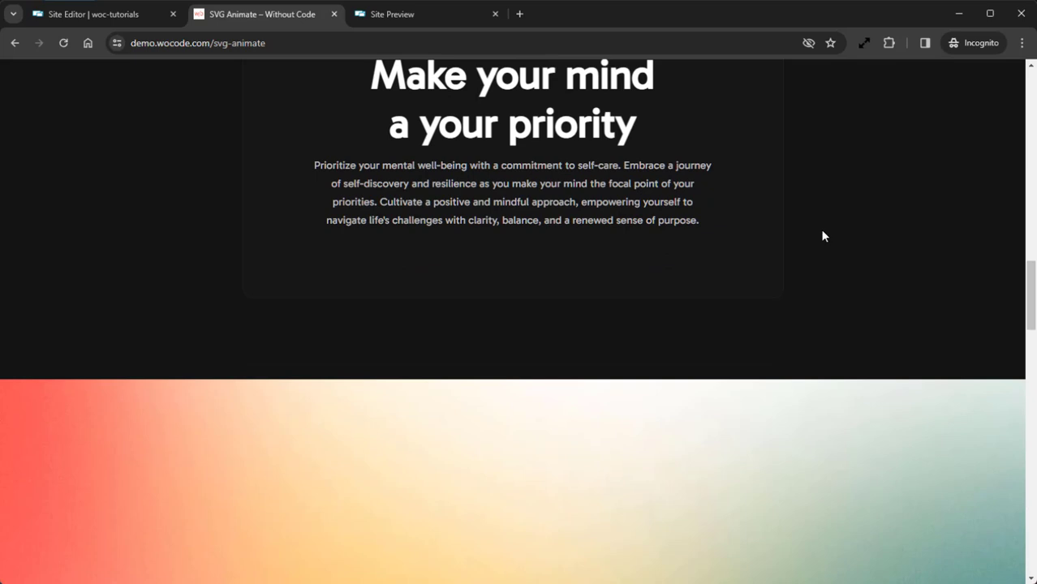
{"action": "scroll", "coordinate": [824, 258], "scroll_direction": "down", "scroll_amount": 3}
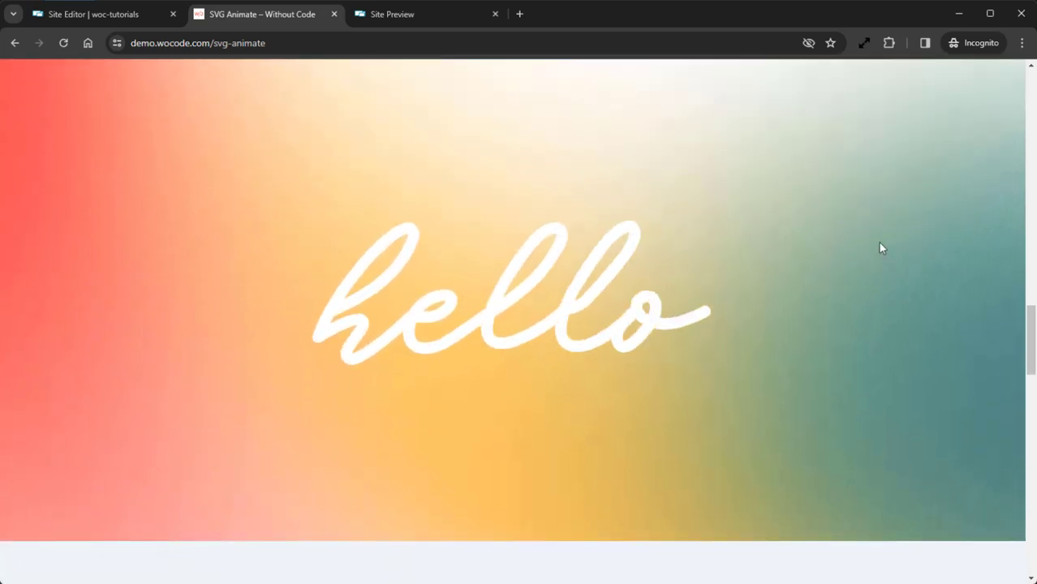
{"action": "scroll", "coordinate": [876, 247], "scroll_direction": "down", "scroll_amount": 6}
{"action": "scroll", "coordinate": [876, 266], "scroll_direction": "down", "scroll_amount": 1}
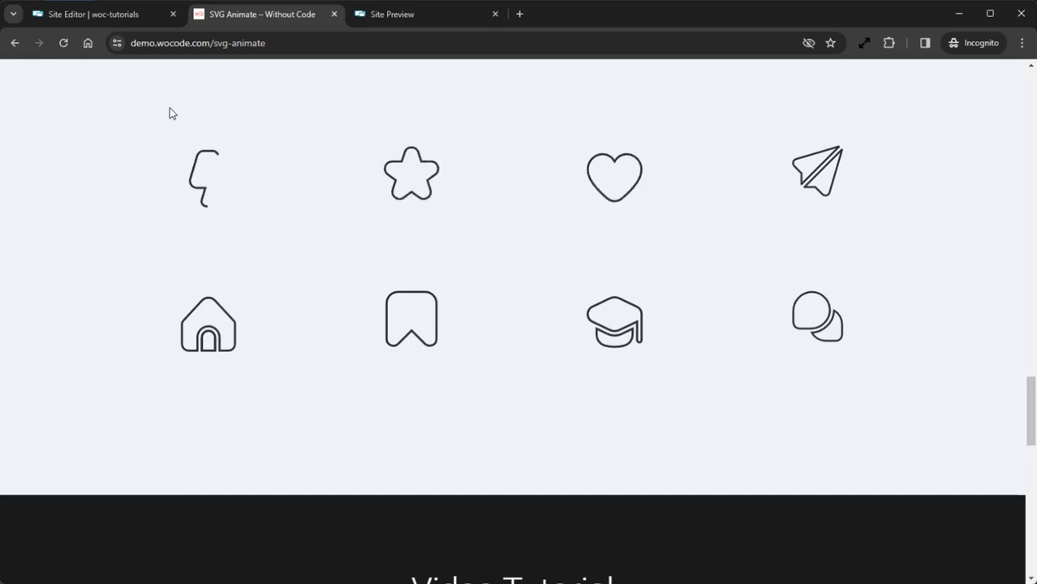
{"action": "left_click", "coordinate": [141, 13]}
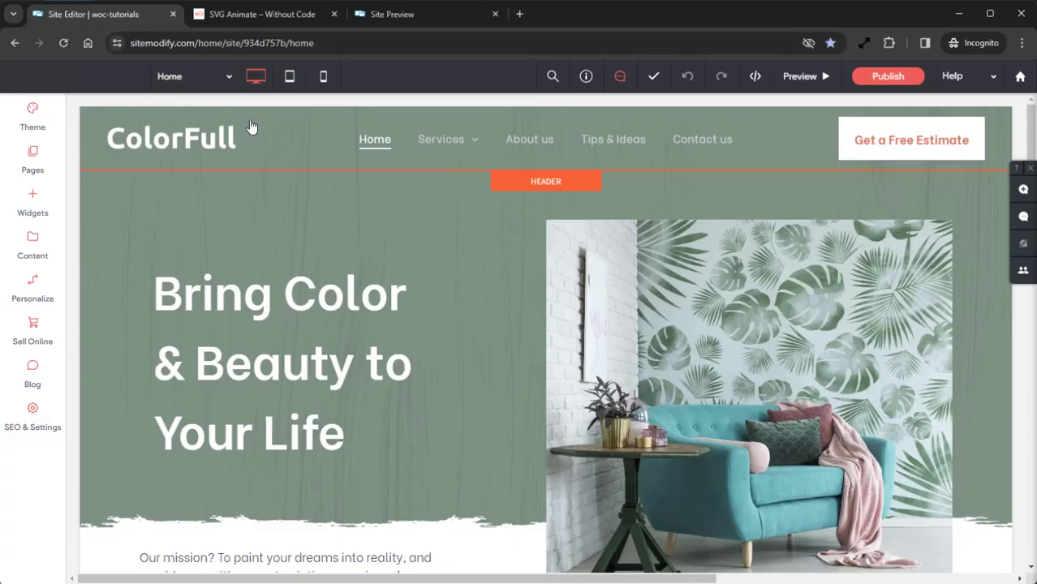
- Scroll the ColorFull home page past Our Services to the Fast, Clean, Quality and Insurance icons
{"action": "scroll", "coordinate": [659, 203], "scroll_direction": "down", "scroll_amount": 1}
{"action": "scroll", "coordinate": [659, 203], "scroll_direction": "down", "scroll_amount": 8}
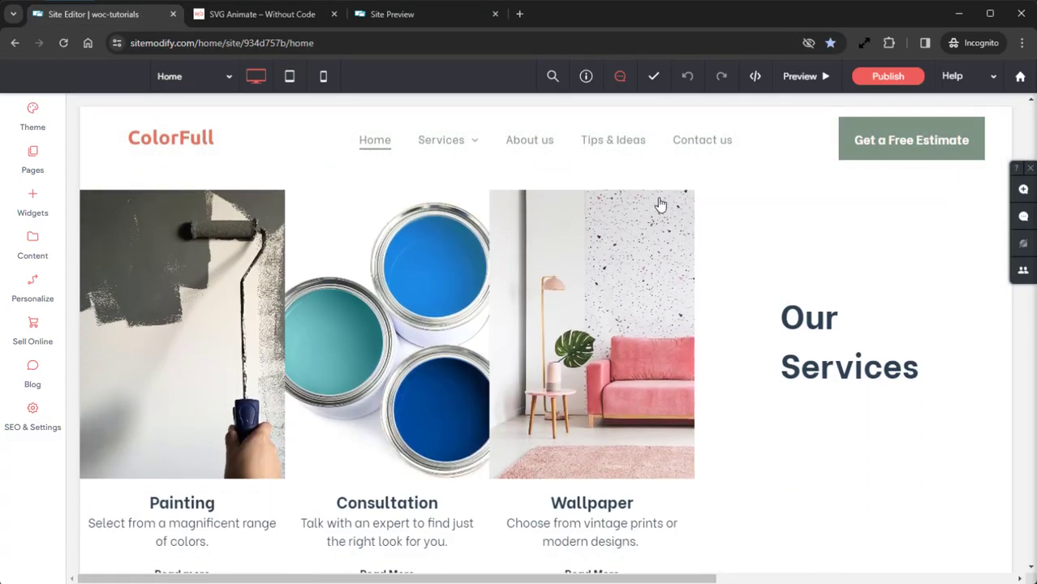
{"action": "scroll", "coordinate": [664, 268], "scroll_direction": "down", "scroll_amount": 10}
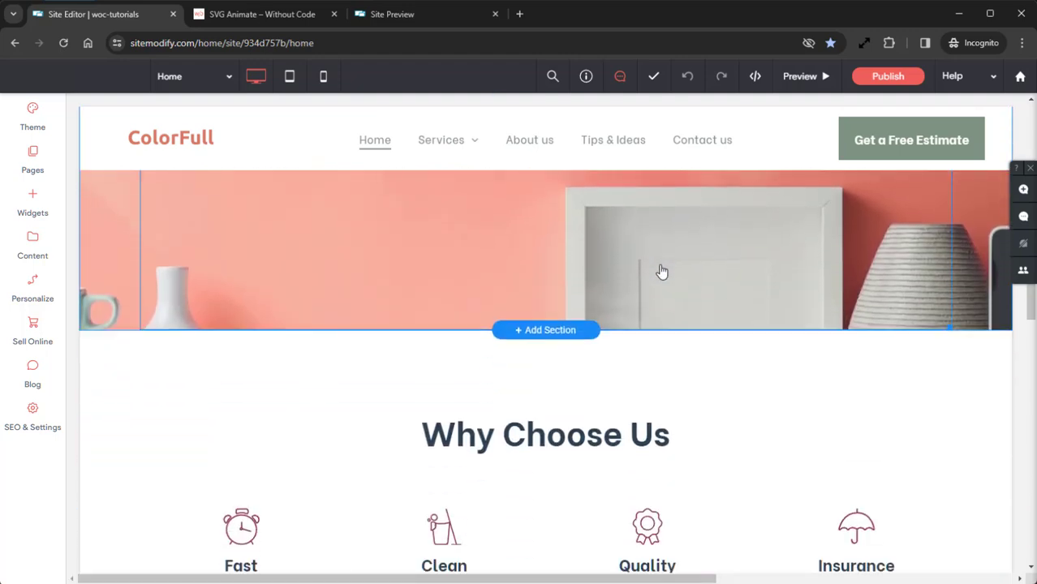
{"action": "scroll", "coordinate": [662, 274], "scroll_direction": "down", "scroll_amount": 1}
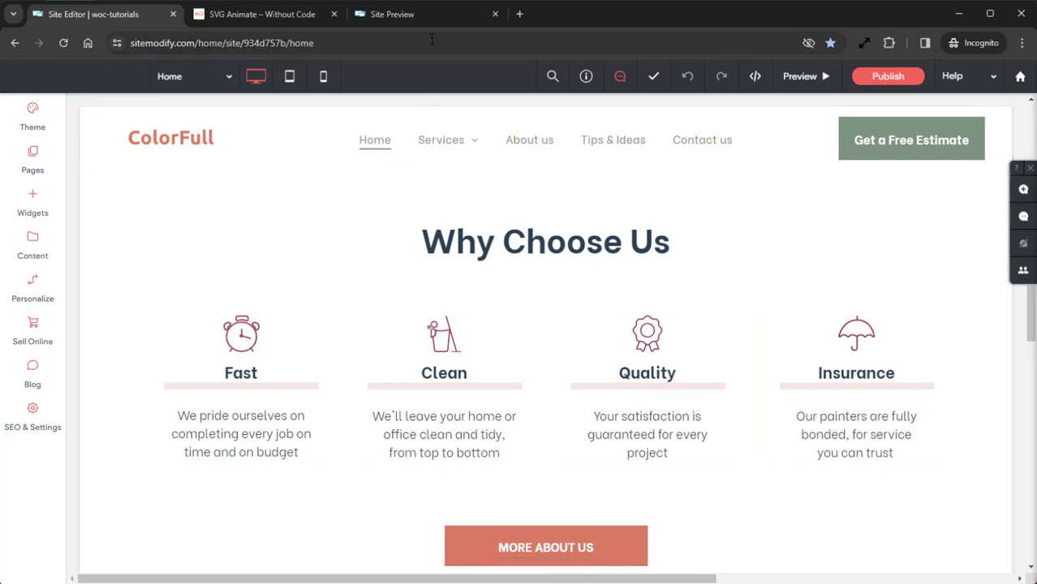
{"action": "left_click", "coordinate": [416, 17]}
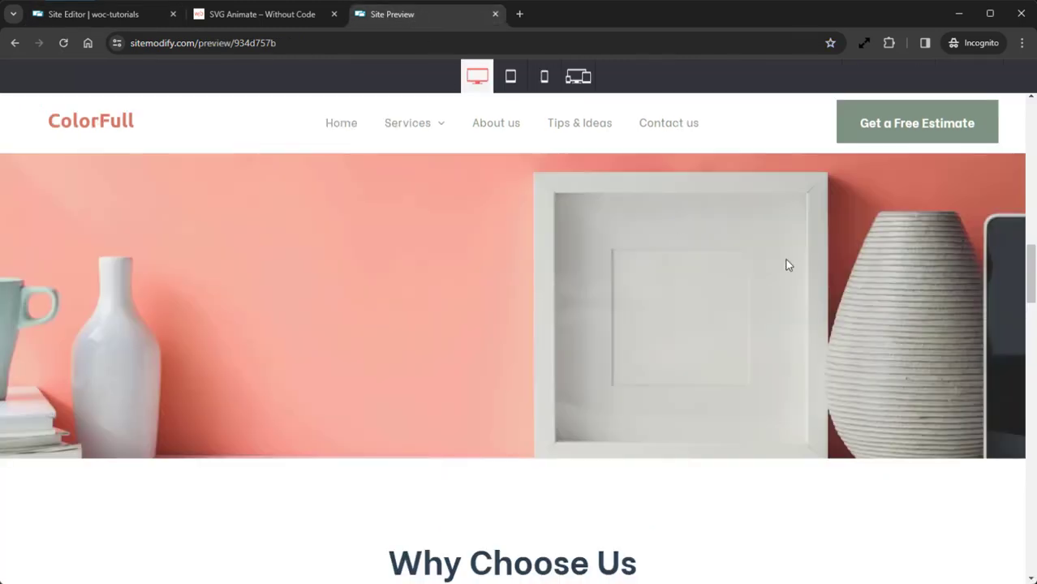
{"action": "scroll", "coordinate": [785, 264], "scroll_direction": "down", "scroll_amount": 4}
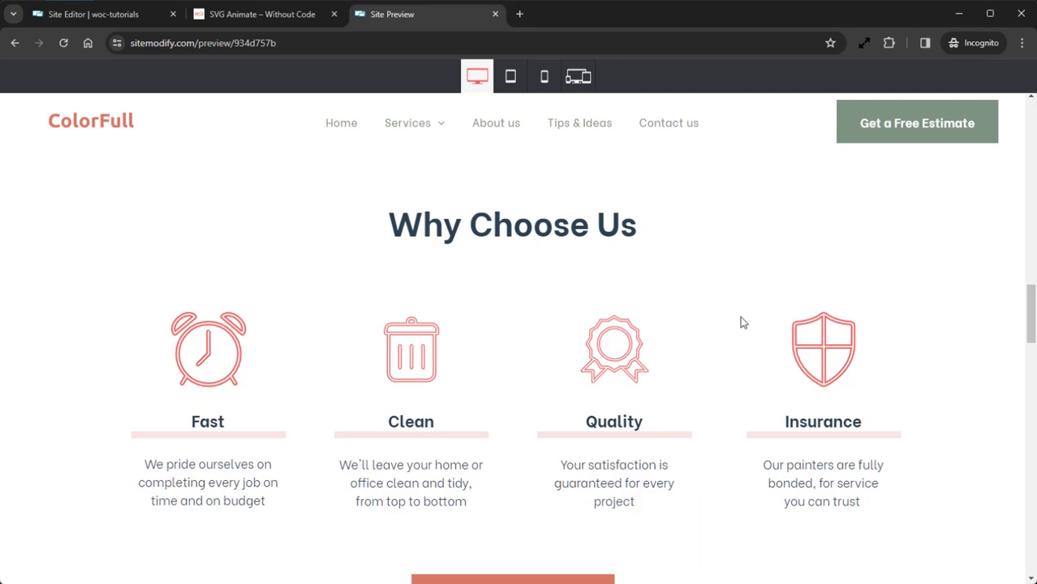
{"action": "left_click", "coordinate": [138, 22]}
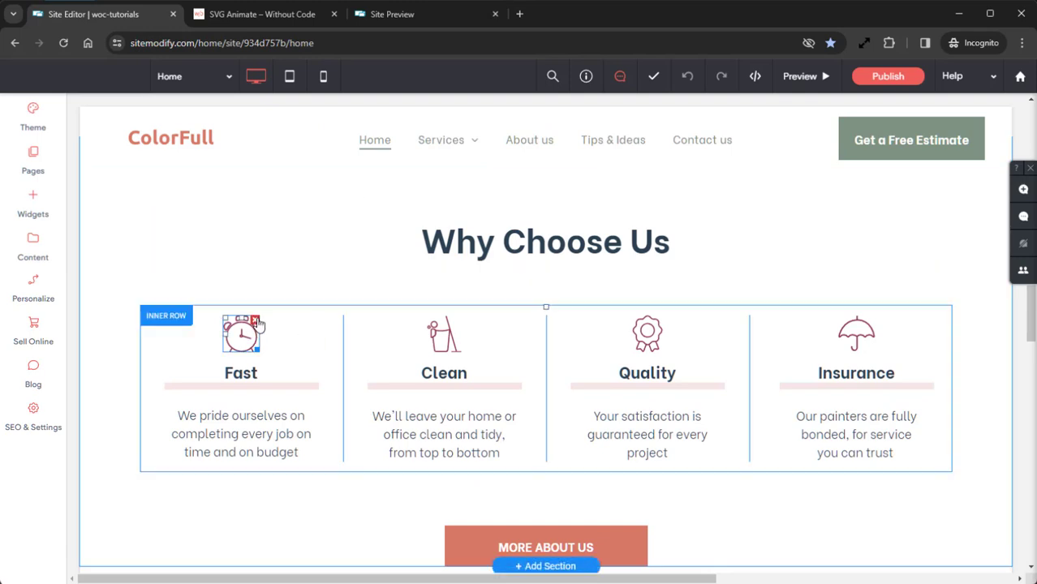
- Delete the clock icon above Fast and drop an SVG Animate widget into the Fast column
{"action": "left_click", "coordinate": [255, 322]}
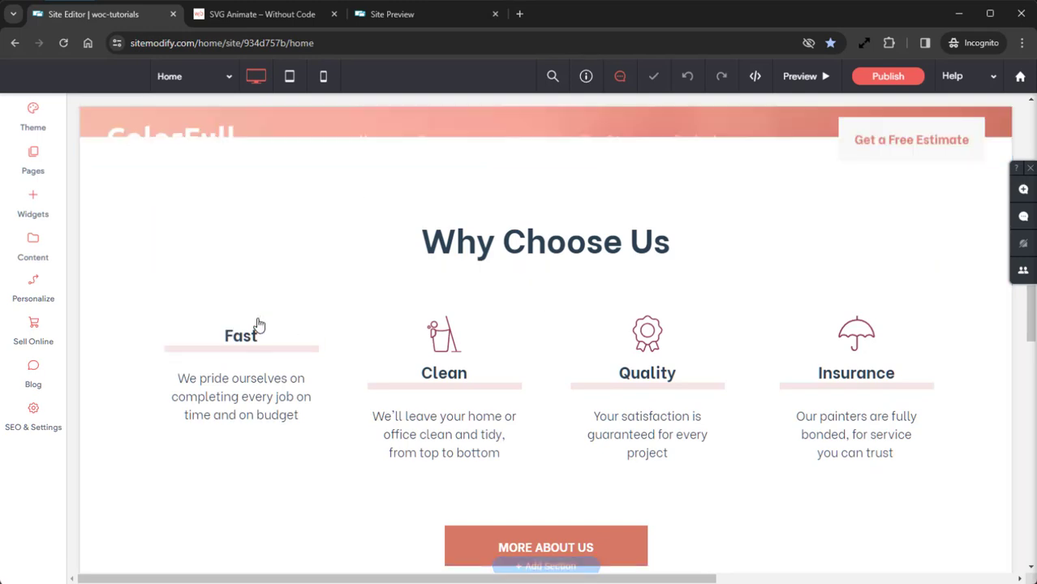
{"action": "left_click", "coordinate": [39, 212]}
{"action": "left_click", "coordinate": [143, 153]}
{"action": "type", "text": "svg animate"}
{"action": "left_click_drag", "start_coordinate": [110, 248], "coordinate": [241, 329]}
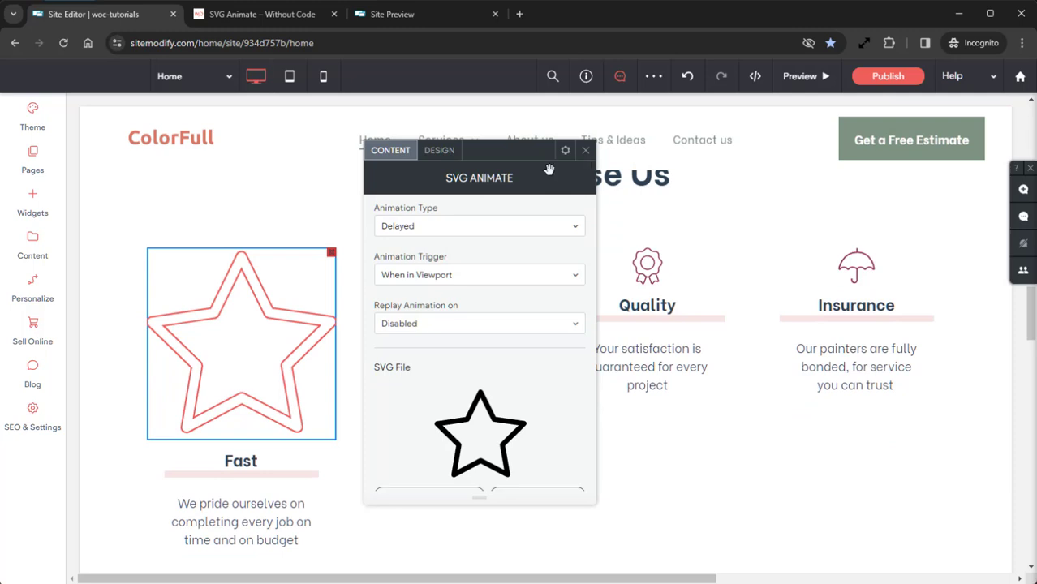
- Shrink the star widget to about 142 by 132 and open its animation settings
{"action": "left_click", "coordinate": [585, 150]}
{"action": "left_click_drag", "start_coordinate": [332, 437], "coordinate": [285, 329]}
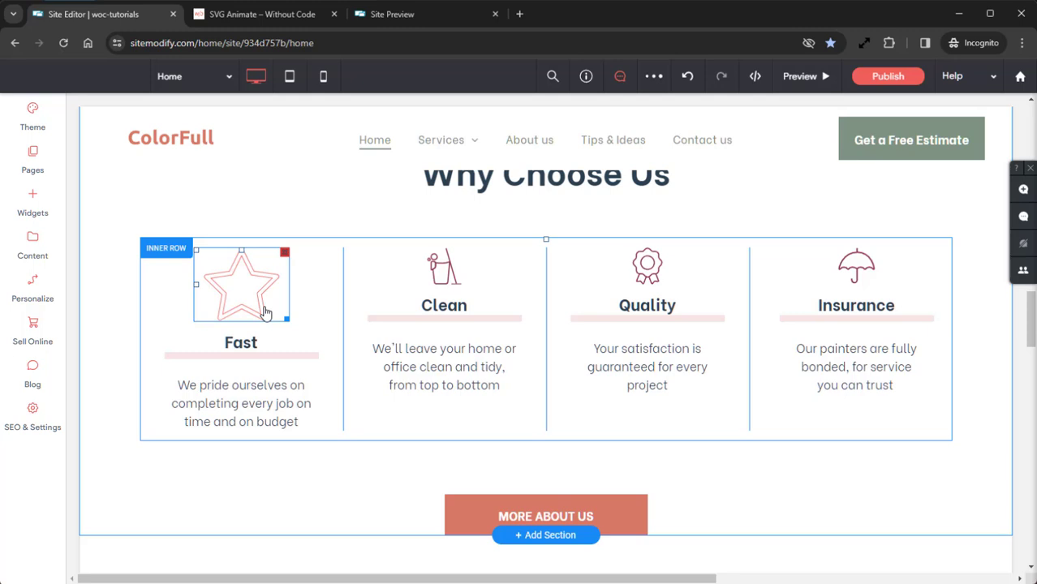
{"action": "left_click", "coordinate": [264, 313]}
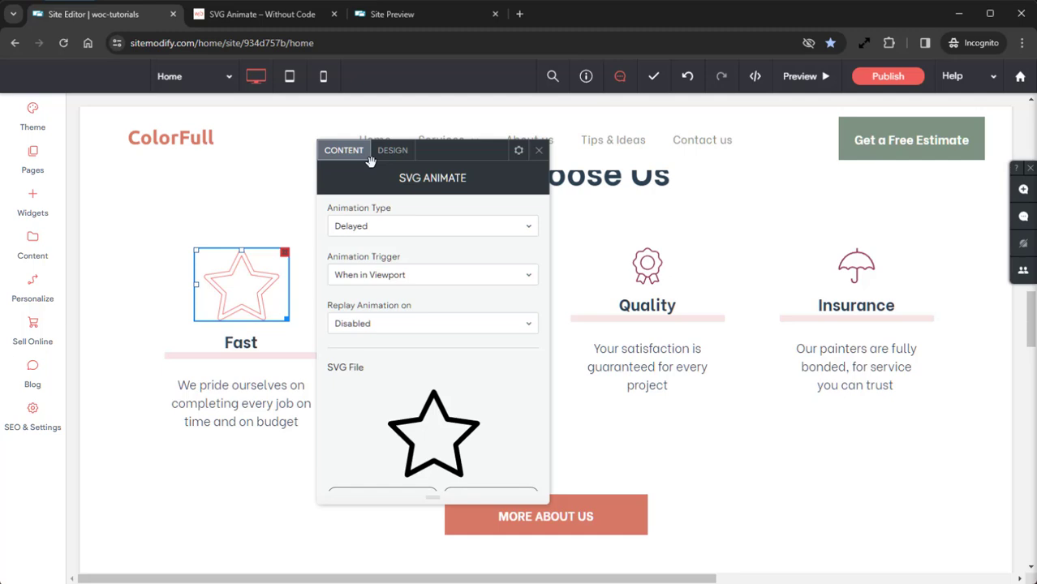
- Change the Fast star's animation type from Delayed to Sync
{"action": "left_click", "coordinate": [385, 224]}
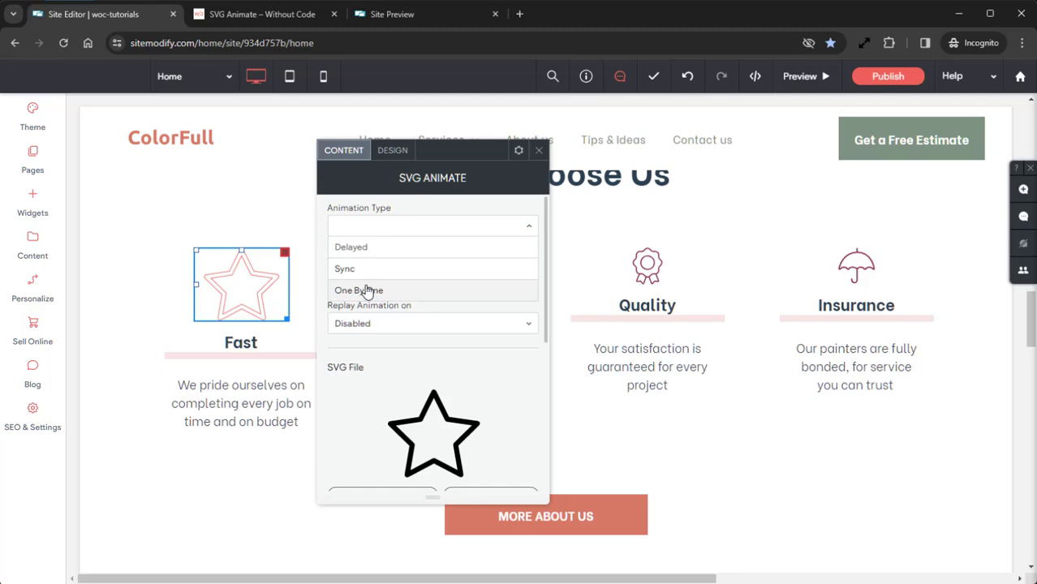
{"action": "left_click", "coordinate": [357, 269]}
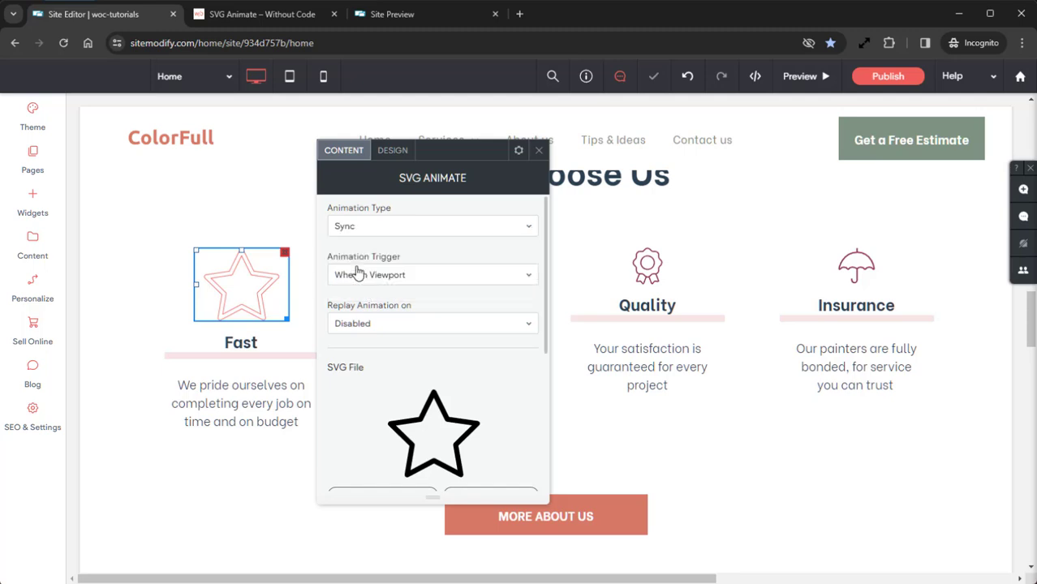
{"action": "left_click", "coordinate": [425, 272]}
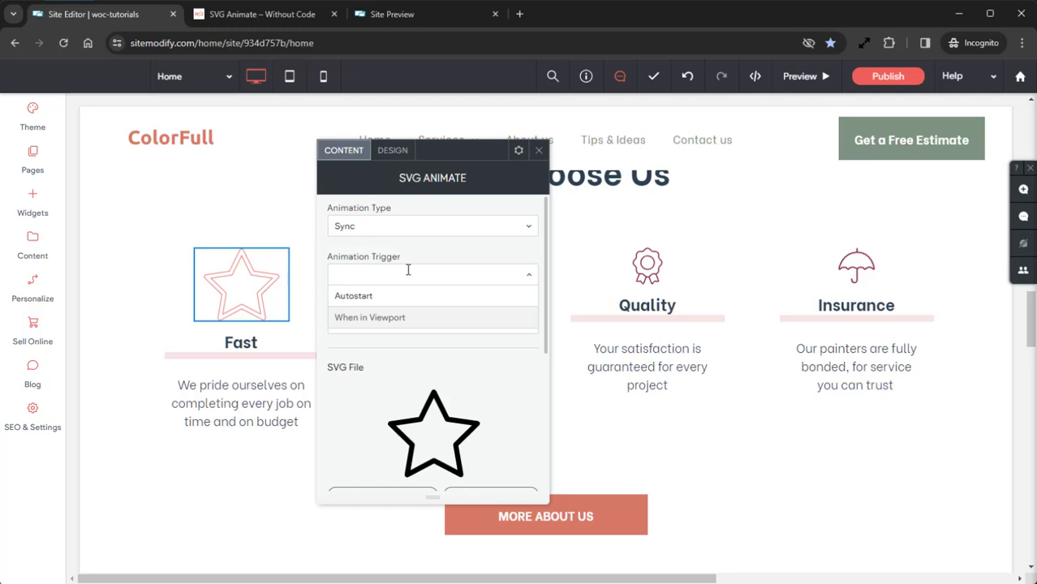
- Keep the trigger at When in Viewport and make the star's animation replay on Hover
{"action": "left_click", "coordinate": [403, 317]}
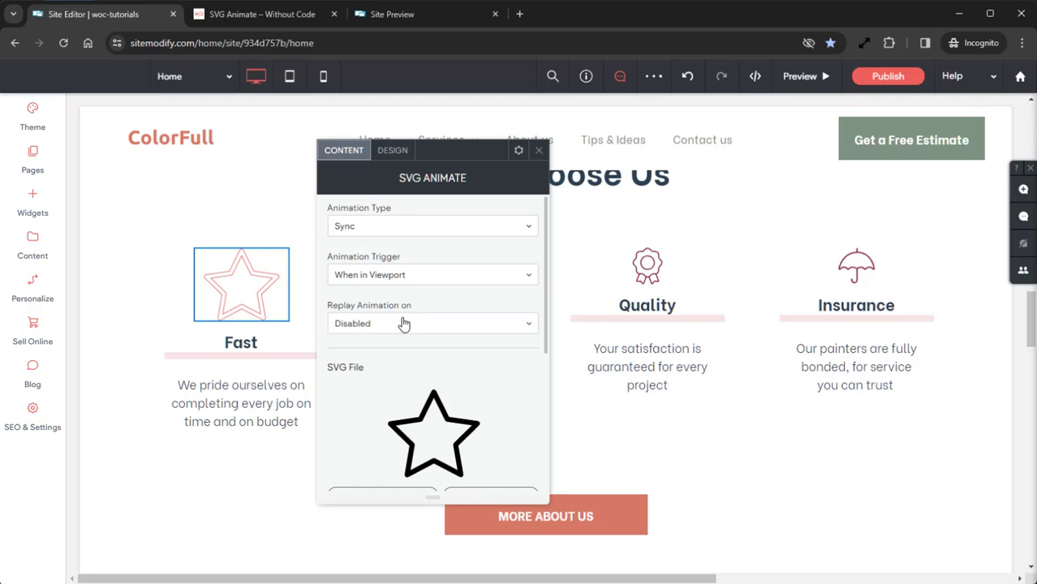
{"action": "left_click", "coordinate": [403, 321]}
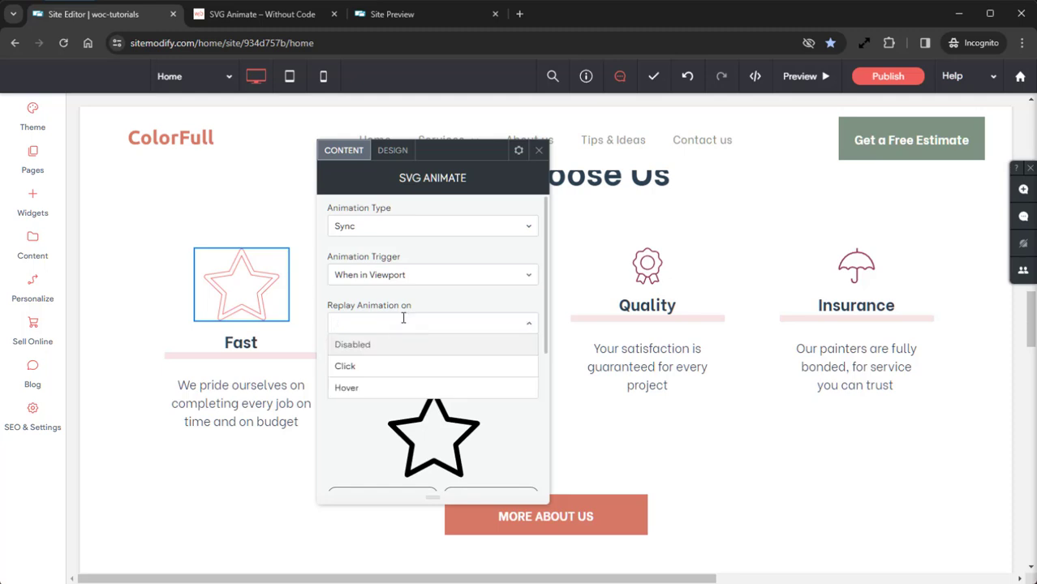
{"action": "left_click", "coordinate": [364, 389]}
{"action": "scroll", "coordinate": [469, 350], "scroll_direction": "down", "scroll_amount": 1}
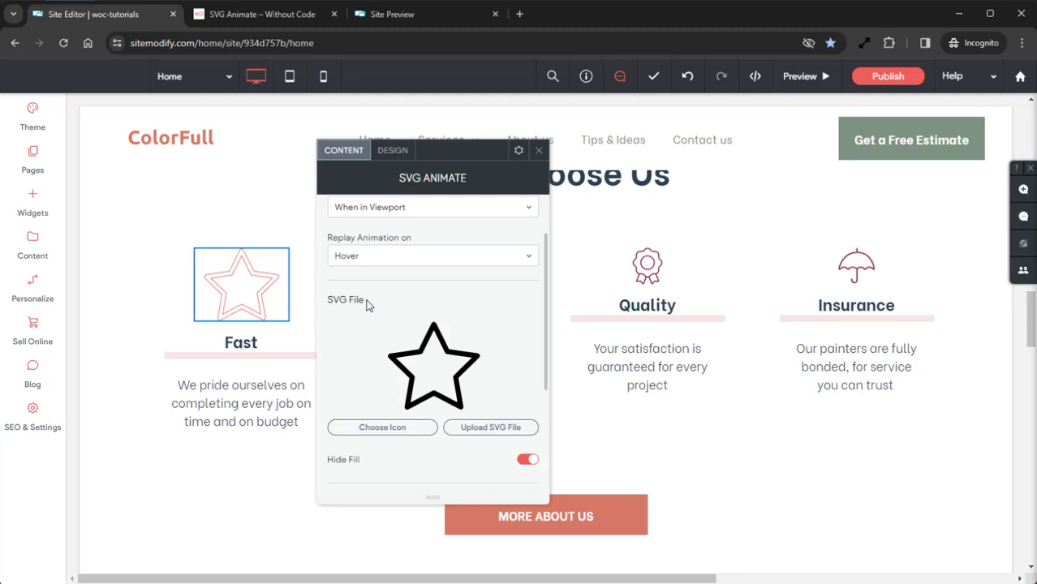
- Search the icon library for 'clock' and swap the star for the alarm clock icon
{"action": "left_click", "coordinate": [413, 431]}
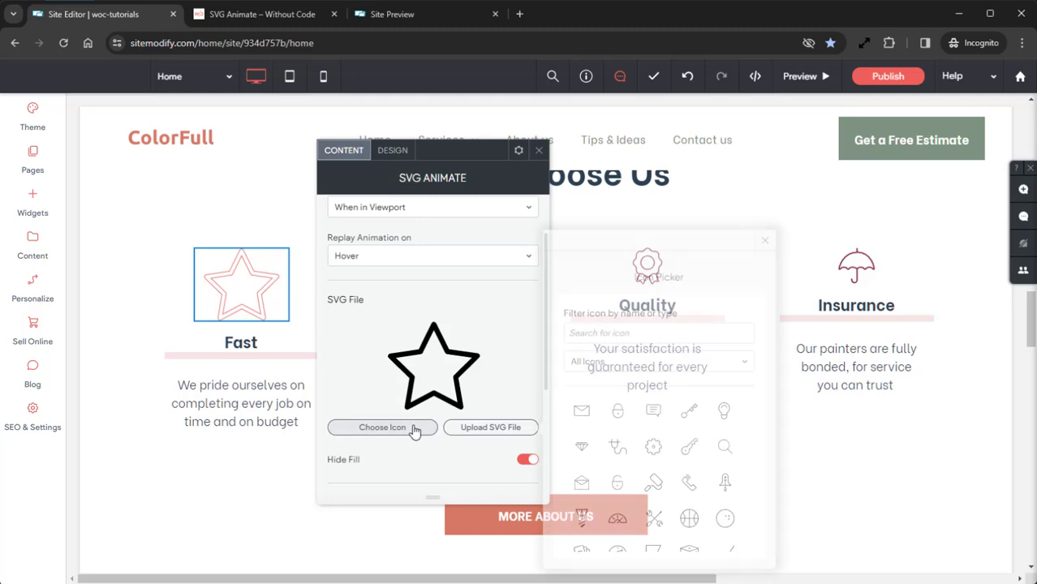
{"action": "left_click", "coordinate": [613, 328]}
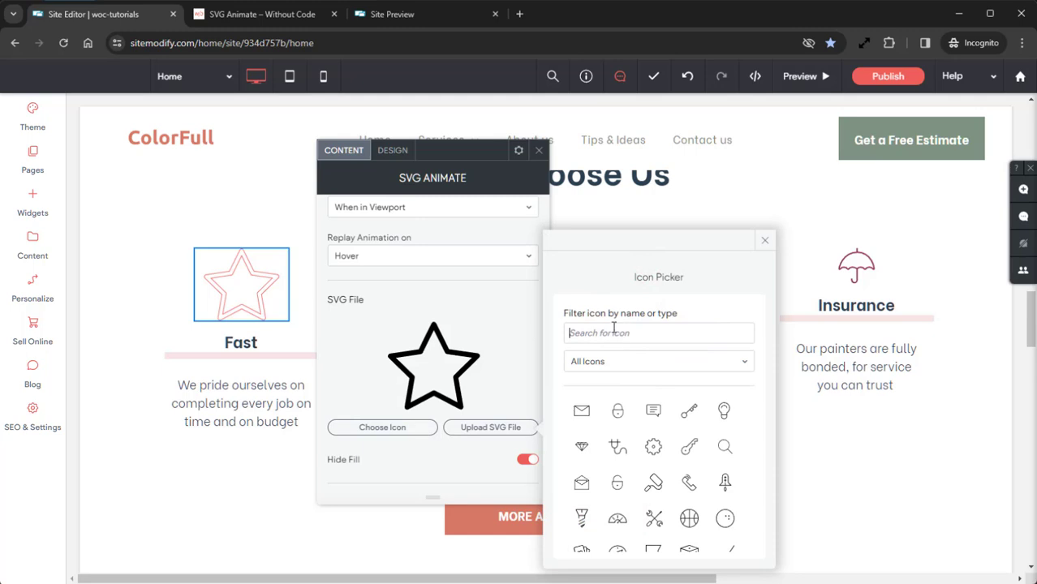
{"action": "type", "text": "clock"}
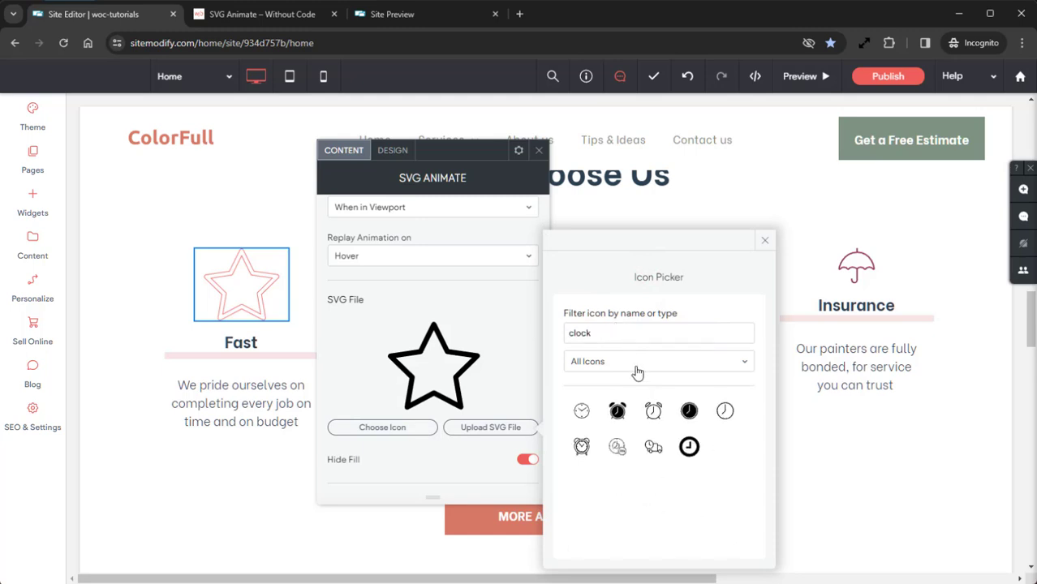
{"action": "left_click", "coordinate": [654, 412]}
{"action": "left_click", "coordinate": [763, 241]}
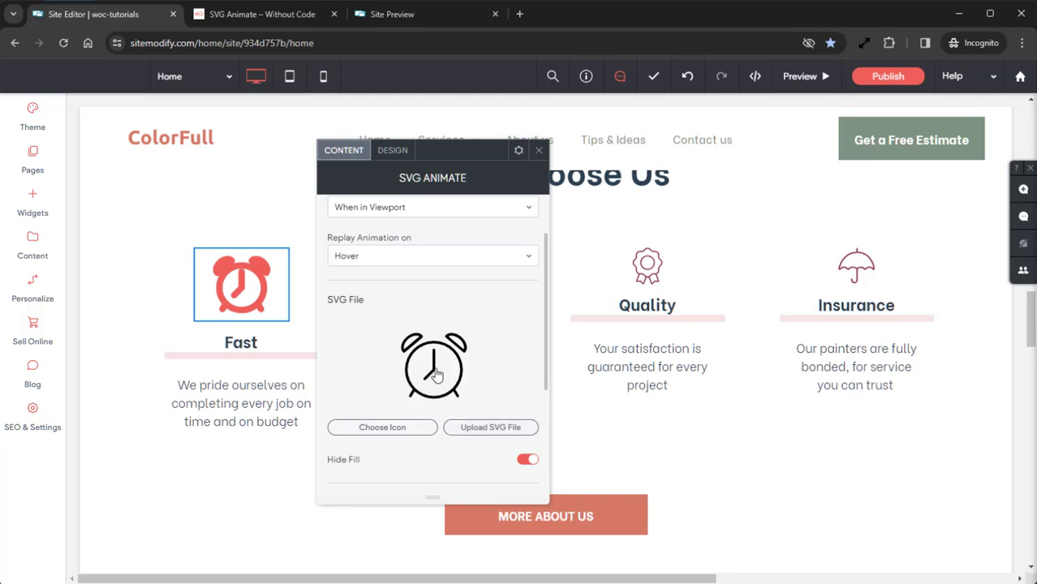
- Change the Fast icon's Animation Duration from 200 to 1000
{"action": "scroll", "coordinate": [437, 378], "scroll_direction": "down", "scroll_amount": 2}
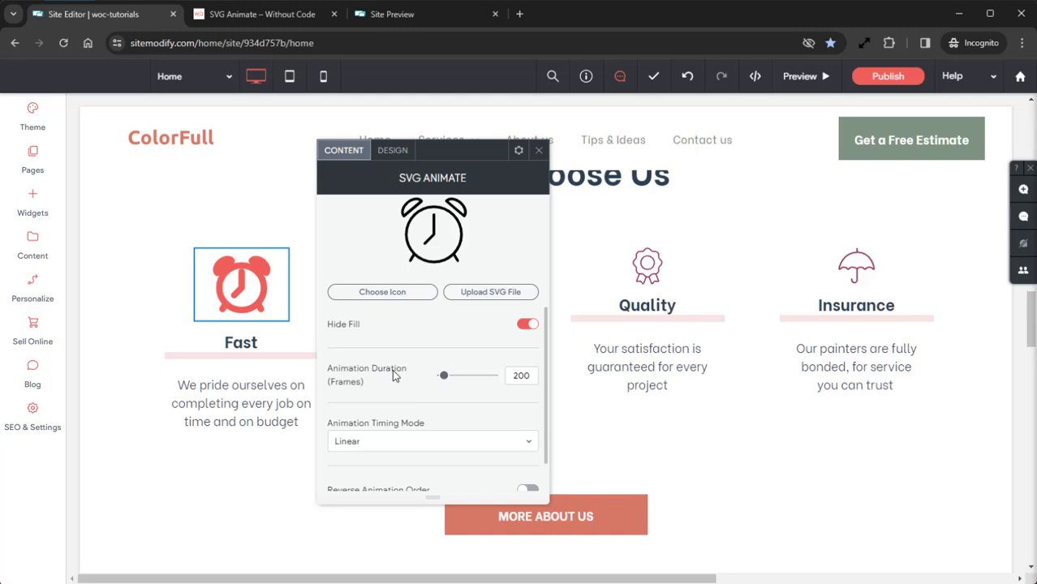
{"action": "left_click_drag", "start_coordinate": [532, 375], "coordinate": [496, 379]}
{"action": "type", "text": "1000"}
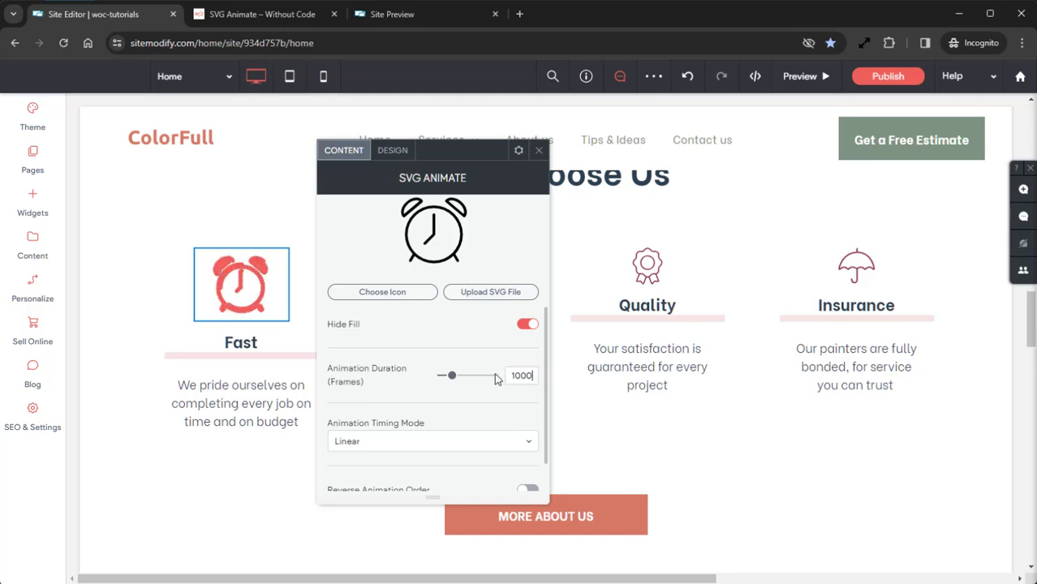
{"action": "scroll", "coordinate": [415, 378], "scroll_direction": "down", "scroll_amount": 1}
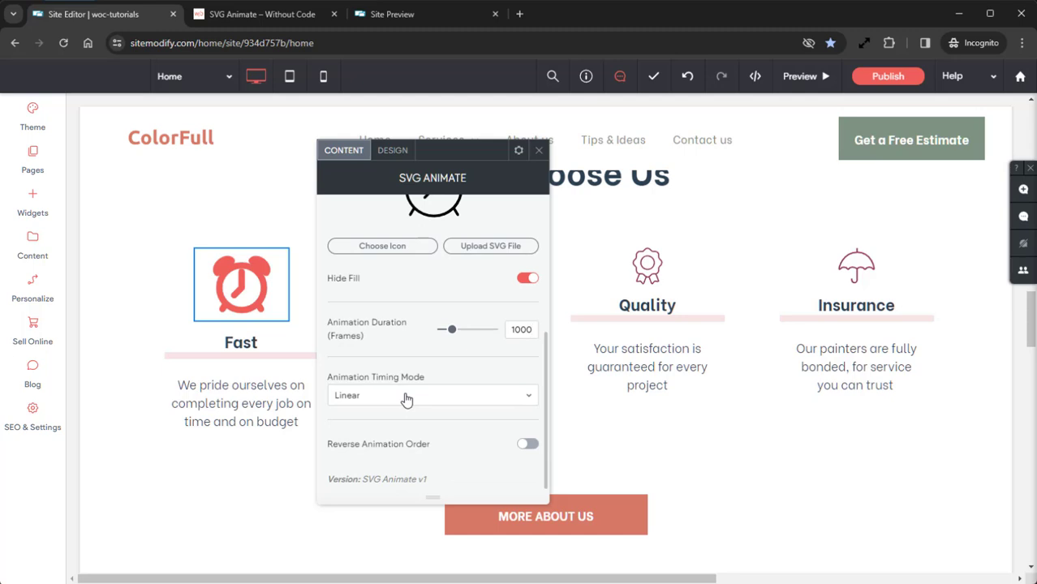
{"action": "left_click", "coordinate": [406, 396]}
{"action": "scroll", "coordinate": [410, 381], "scroll_direction": "down", "scroll_amount": 1}
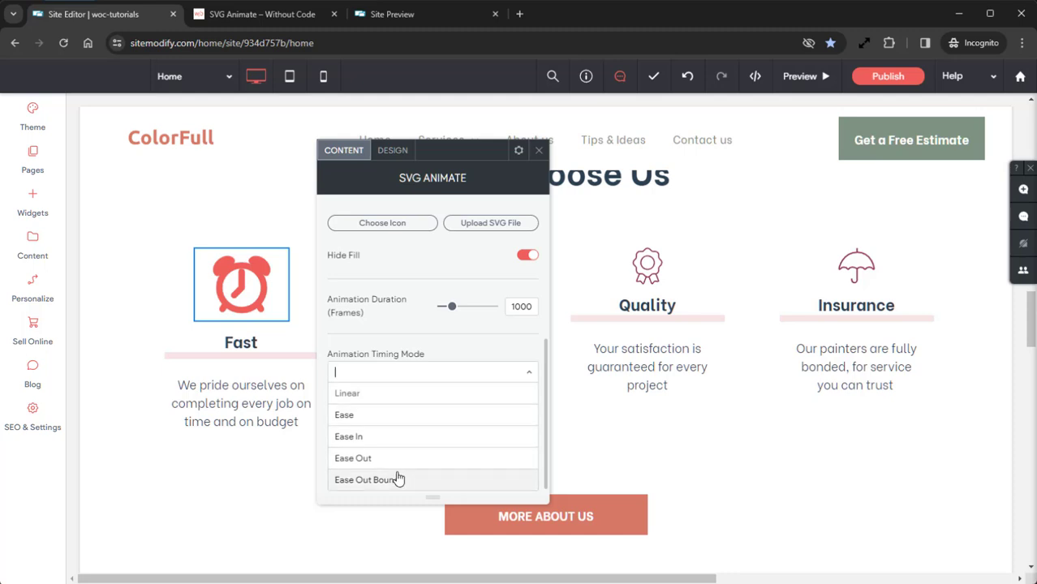
{"action": "left_click", "coordinate": [378, 394]}
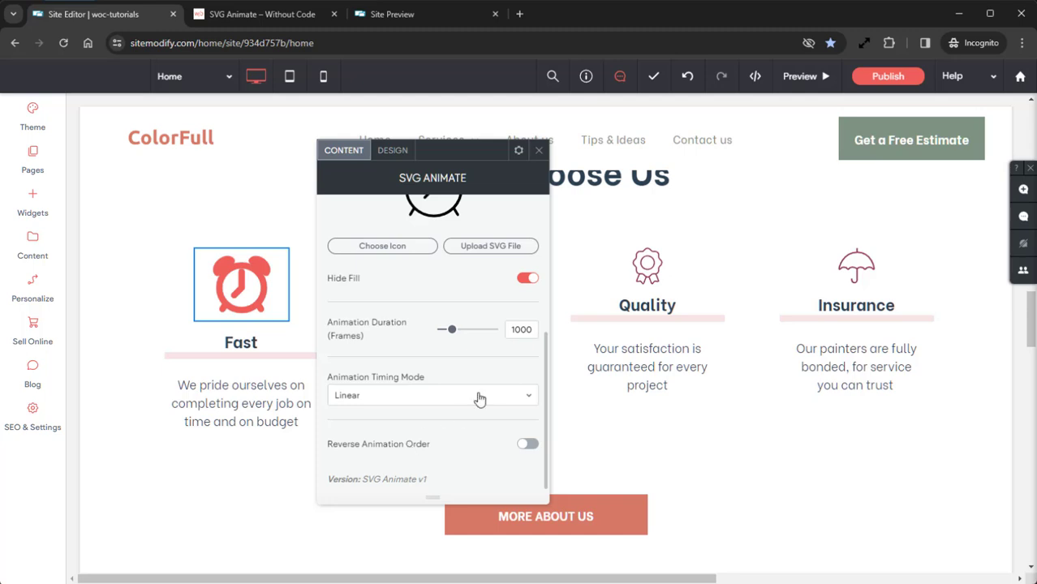
{"action": "left_click", "coordinate": [527, 279]}
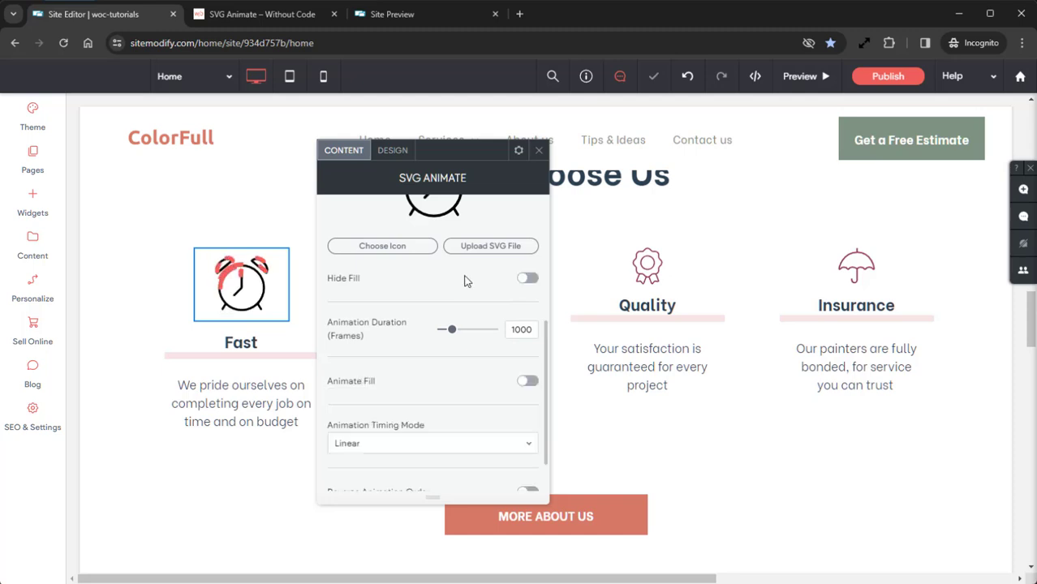
{"action": "left_click", "coordinate": [274, 288]}
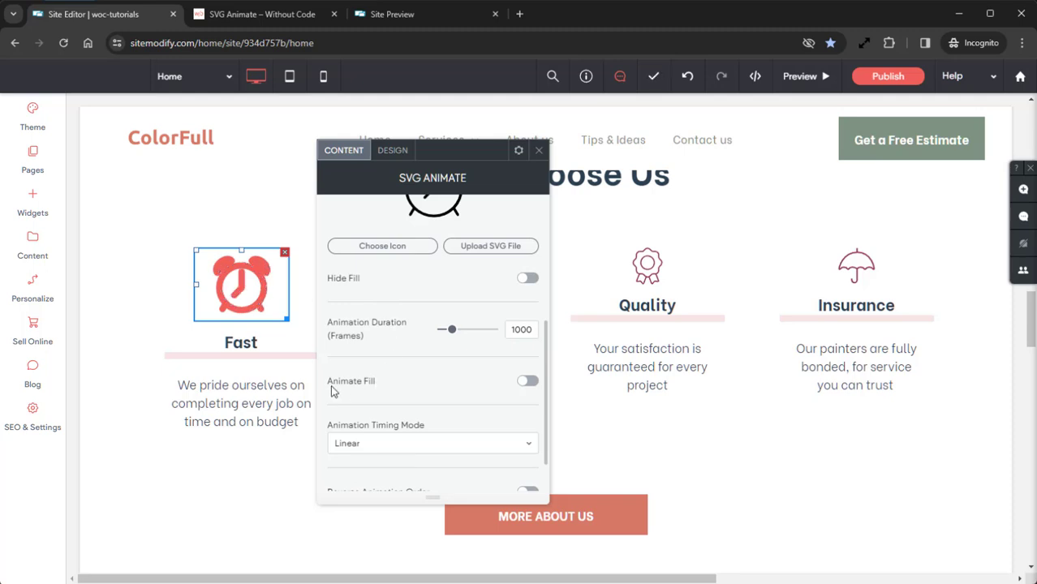
{"action": "left_click", "coordinate": [527, 382]}
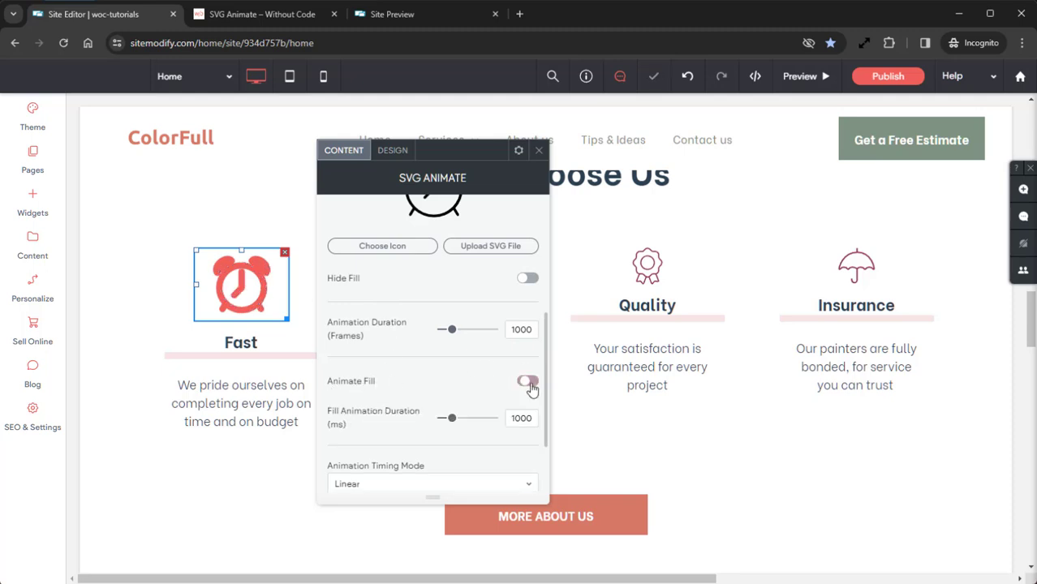
{"action": "left_click", "coordinate": [452, 417]}
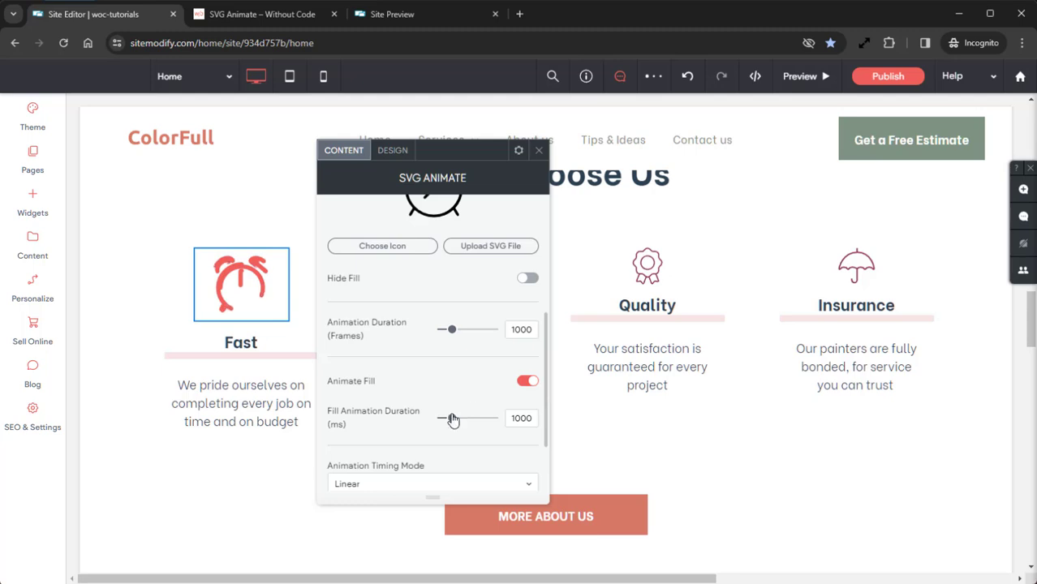
{"action": "left_click", "coordinate": [526, 387]}
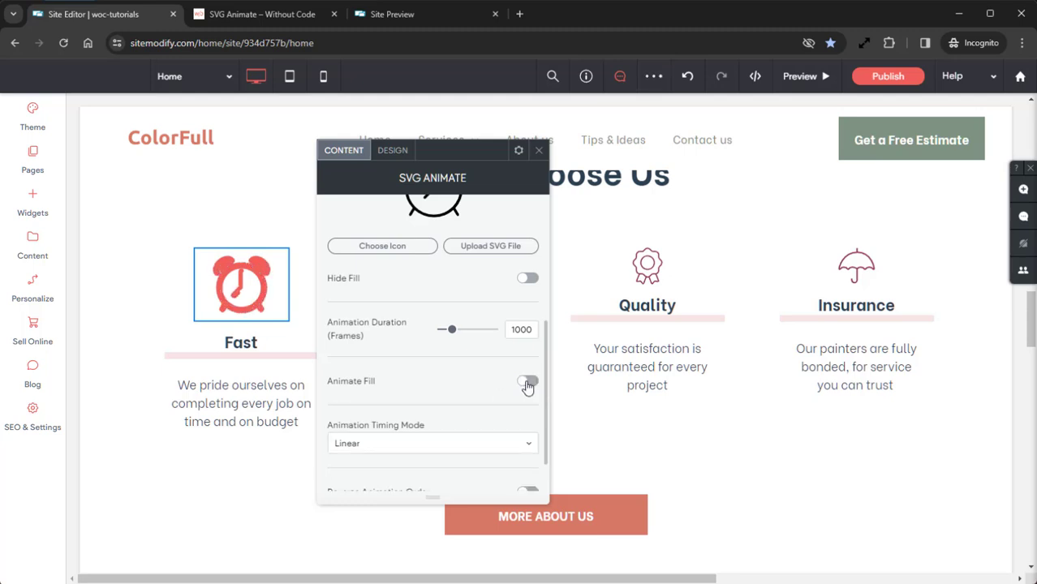
{"action": "left_click", "coordinate": [528, 278]}
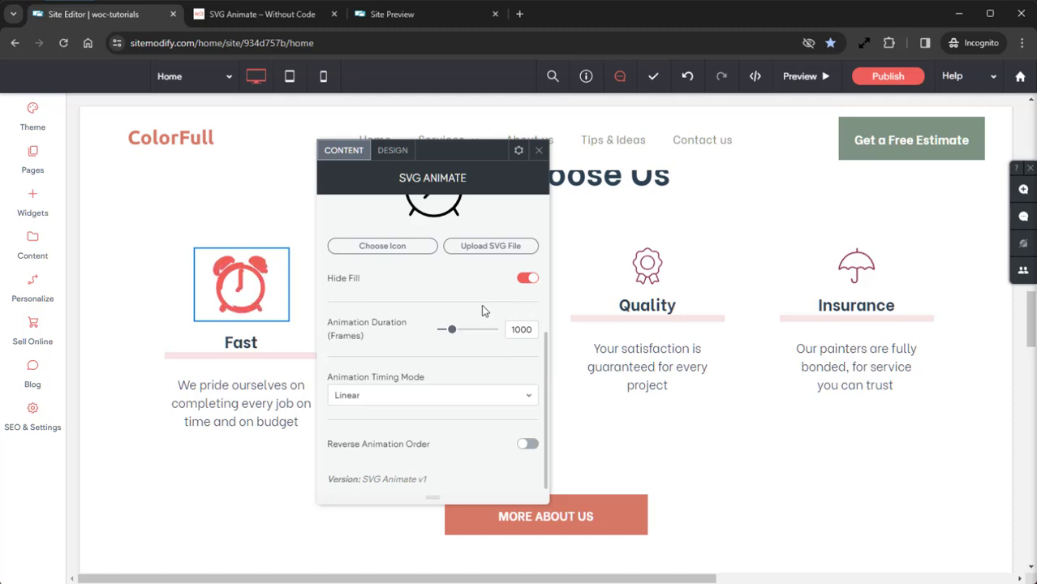
- Switch the SVG Animate panel to its DESIGN tab for stroke styling
{"action": "left_click", "coordinate": [407, 157]}
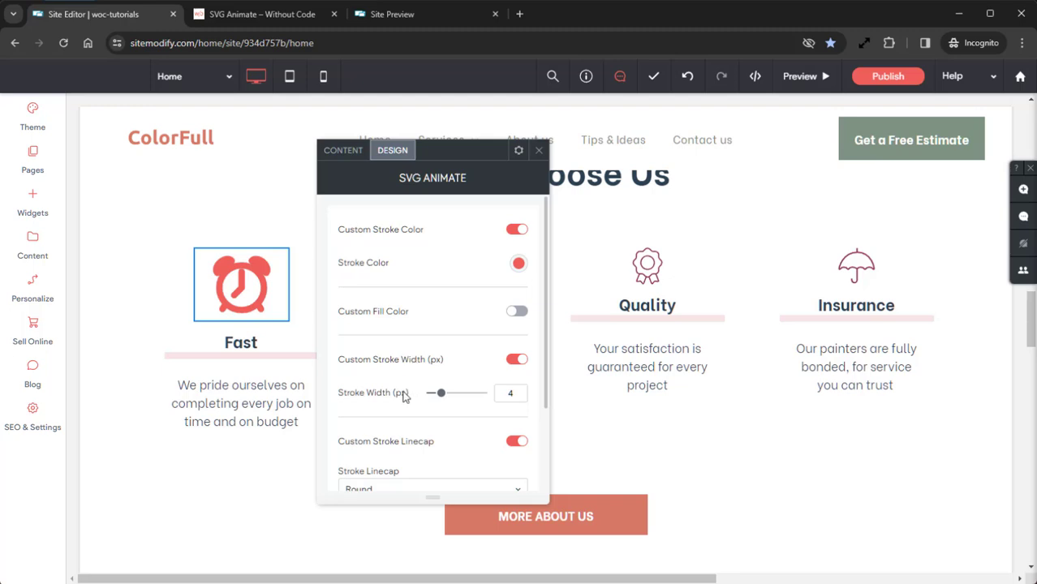
- Change the alarm clock's stroke width from 4 to 1 px
{"action": "left_click", "coordinate": [509, 395]}
{"action": "double_click", "coordinate": [509, 395]}
{"action": "type", "text": "1"}
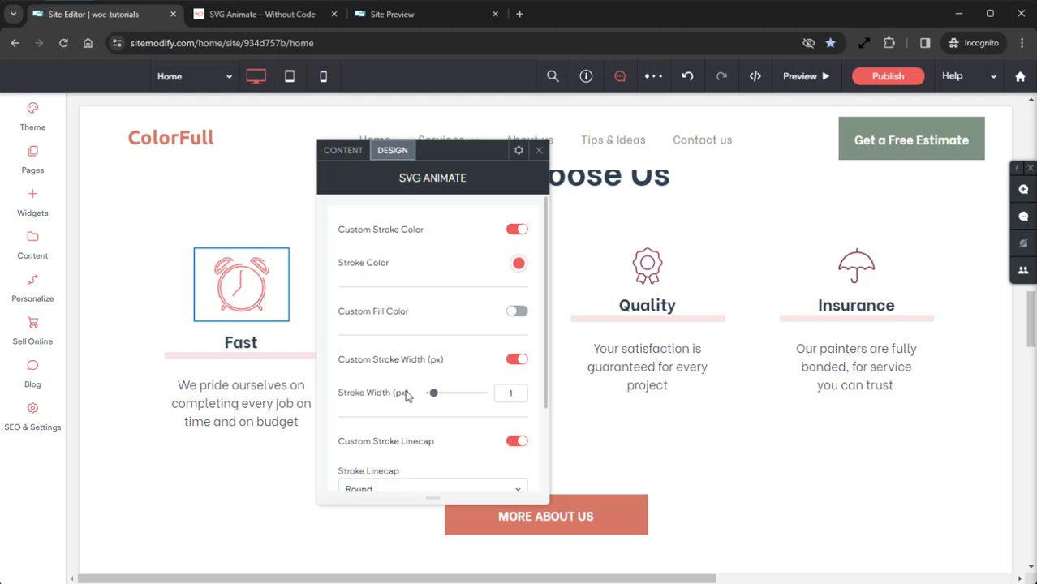
{"action": "scroll", "coordinate": [407, 396], "scroll_direction": "down", "scroll_amount": 1}
{"action": "scroll", "coordinate": [408, 396], "scroll_direction": "down", "scroll_amount": 1}
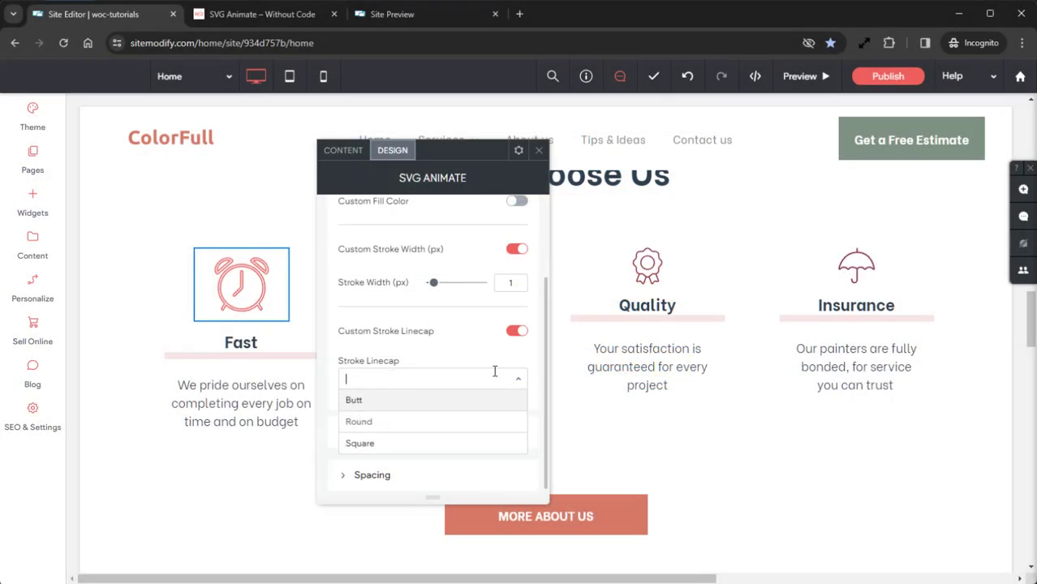
- Set Stroke Linecap back to Round and close the SVG Animate panel
{"action": "left_click", "coordinate": [520, 381]}
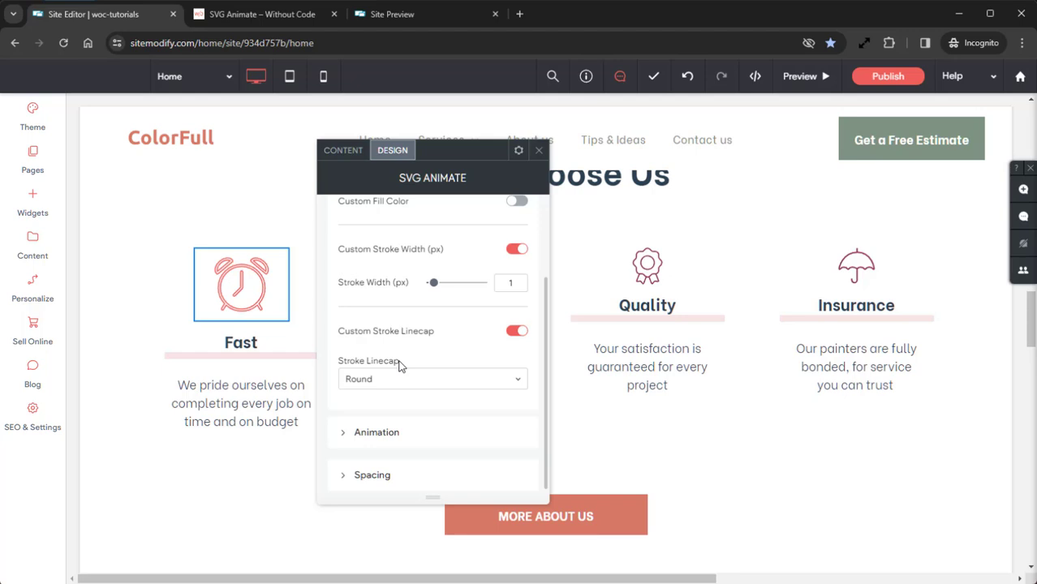
{"action": "left_click", "coordinate": [538, 150]}
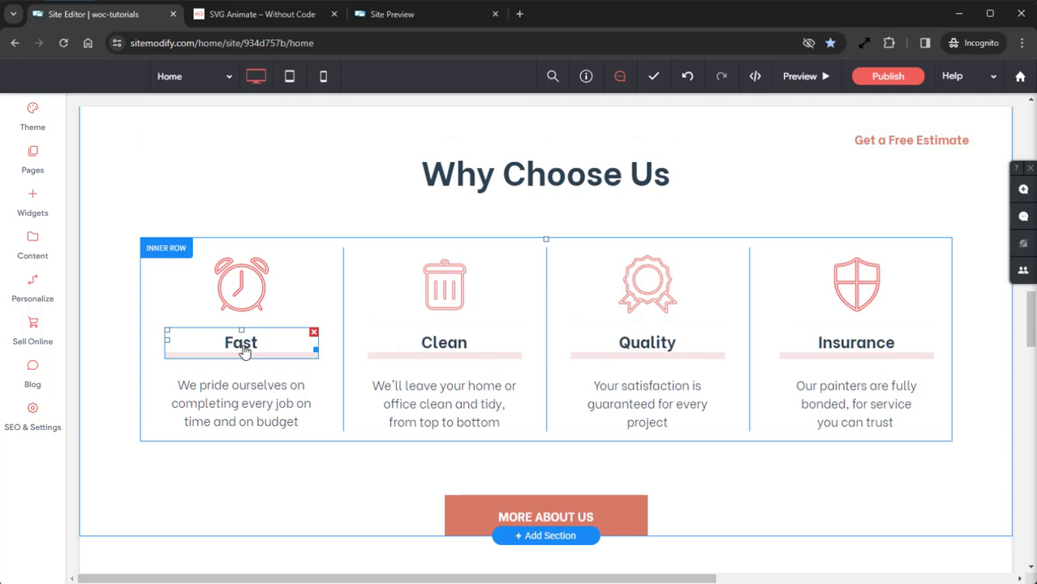
- Copy the site's preview link and load it in a new private browser tab
{"action": "left_click", "coordinate": [799, 75]}
{"action": "left_click", "coordinate": [696, 76]}
{"action": "left_click", "coordinate": [519, 14]}
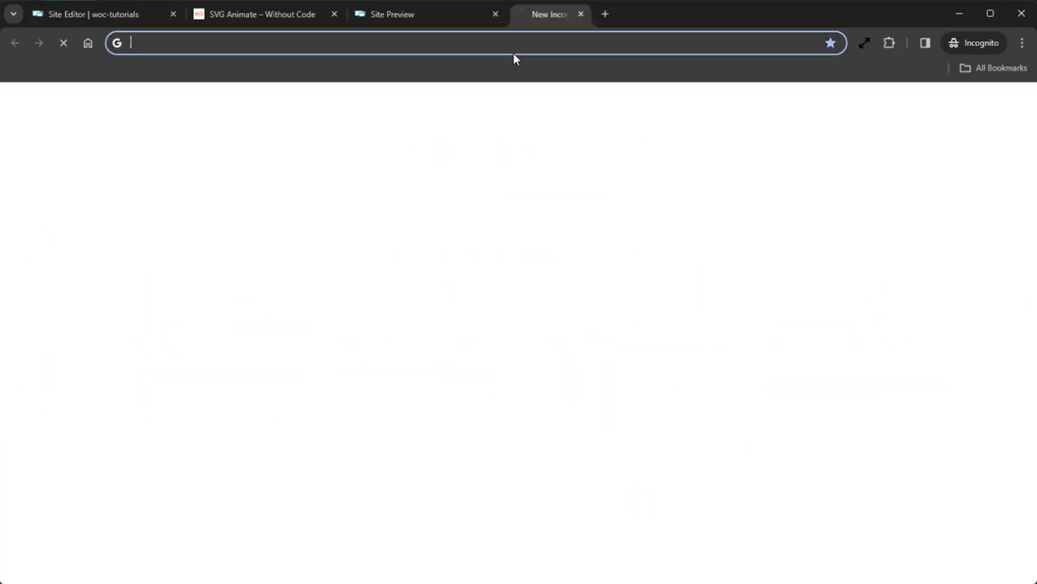
{"action": "key", "text": "ctrl+v"}
{"action": "key", "text": "Return"}
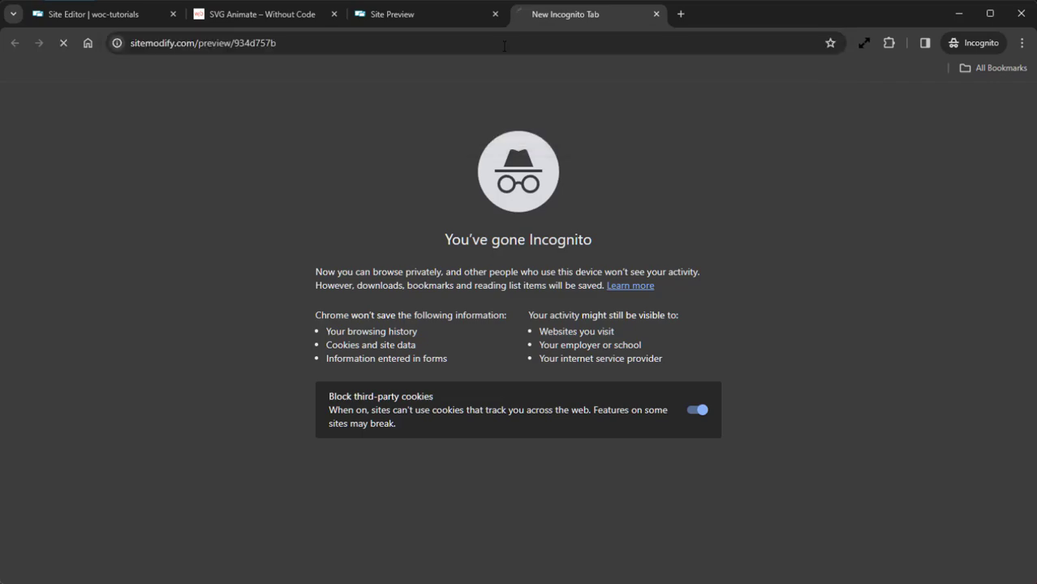
- View the preview at desktop size and scroll to the Why Choose Us icons drawing in
{"action": "left_click", "coordinate": [478, 75]}
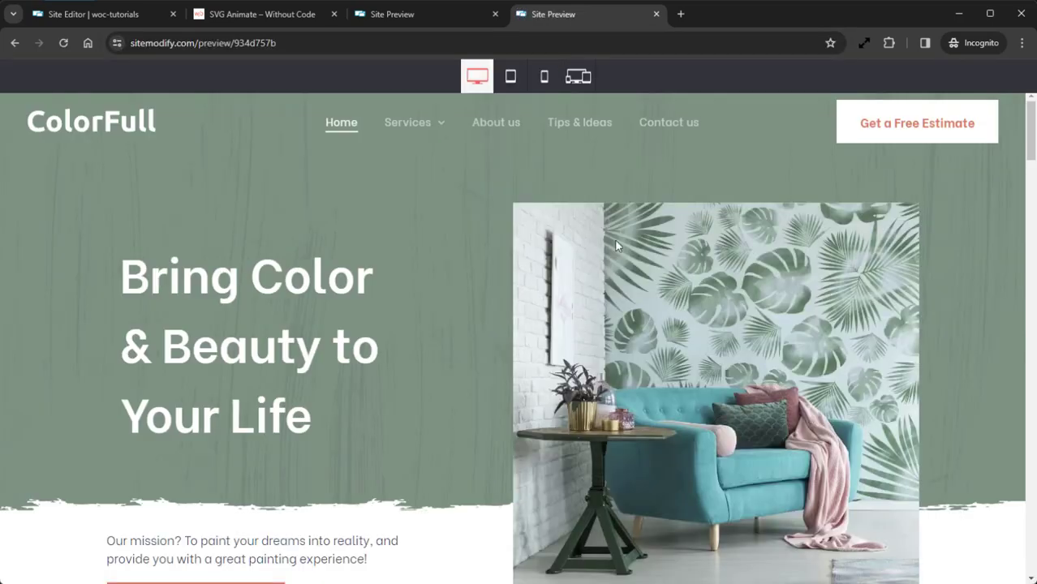
{"action": "scroll", "coordinate": [941, 228], "scroll_direction": "down", "scroll_amount": 3}
{"action": "scroll", "coordinate": [941, 228], "scroll_direction": "down", "scroll_amount": 10}
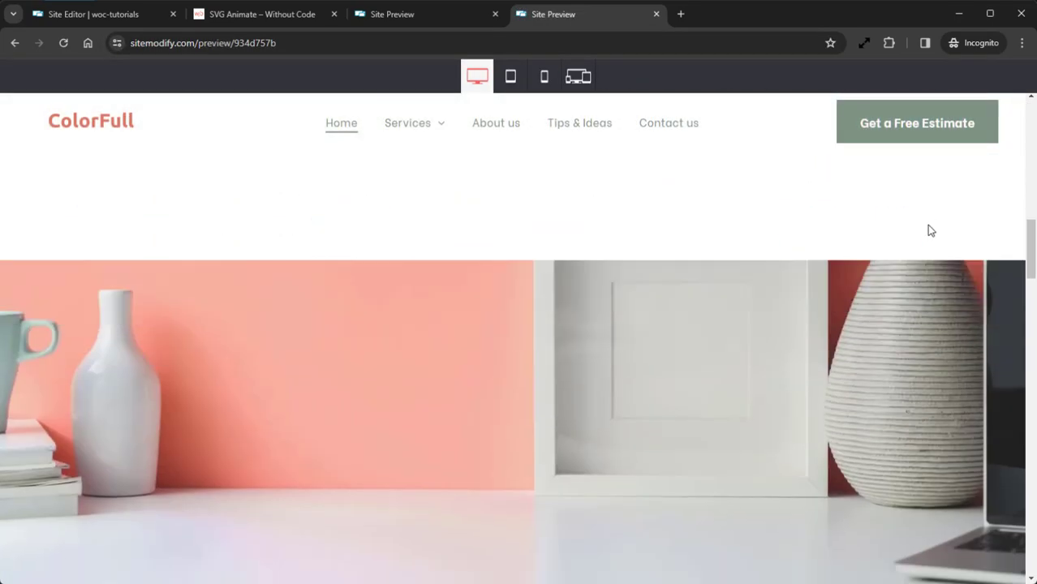
{"action": "scroll", "coordinate": [913, 247], "scroll_direction": "down", "scroll_amount": 2}
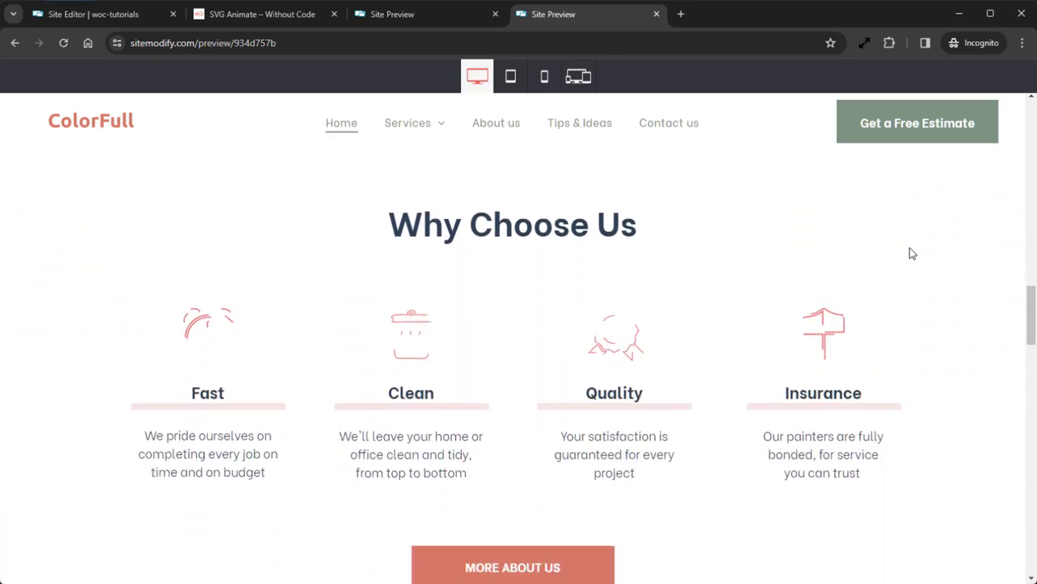